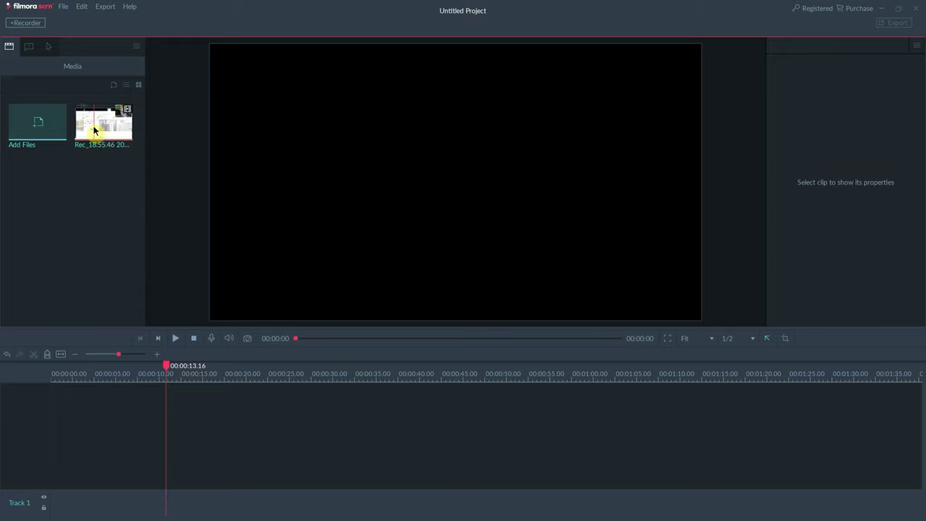
# Place the recording on the timeline and switch off its microphone and camera tracks
pyautogui.moveTo(94, 130); pyautogui.dragTo(49, 423)
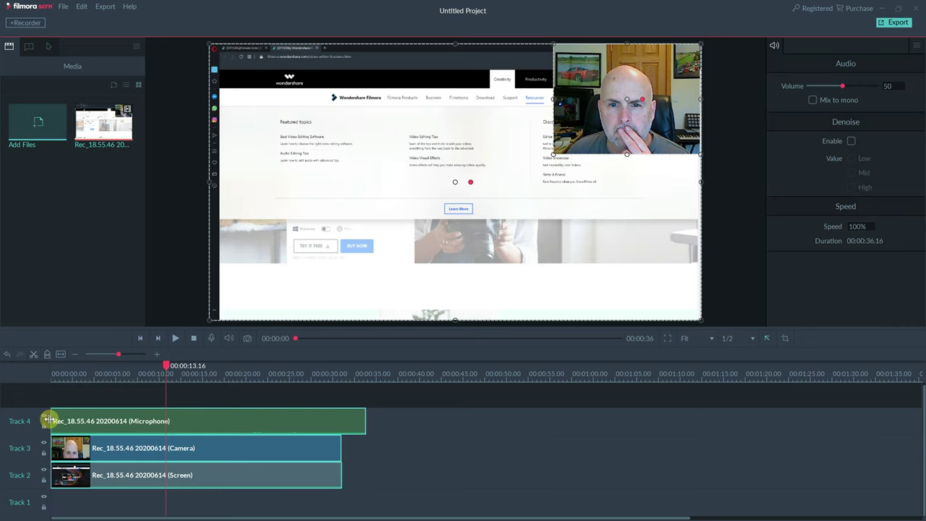
pyautogui.click(44, 419)
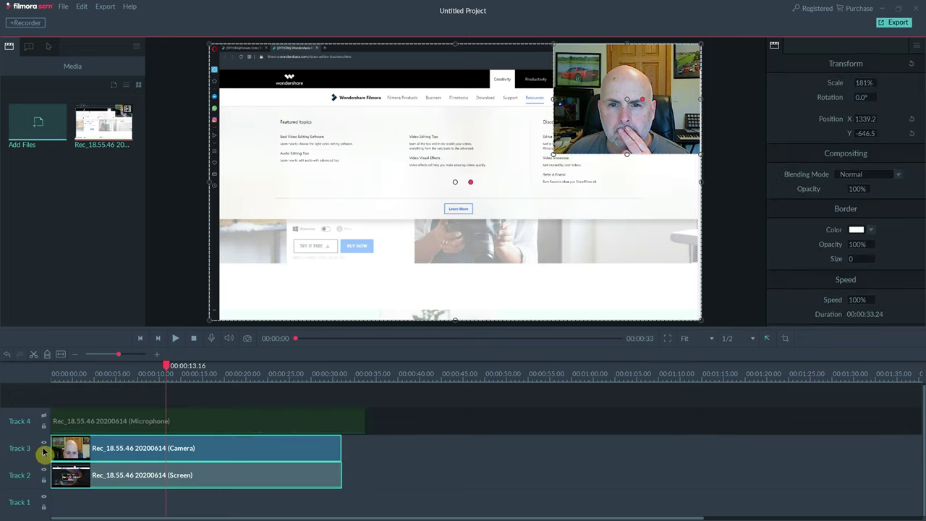
pyautogui.click(44, 444)
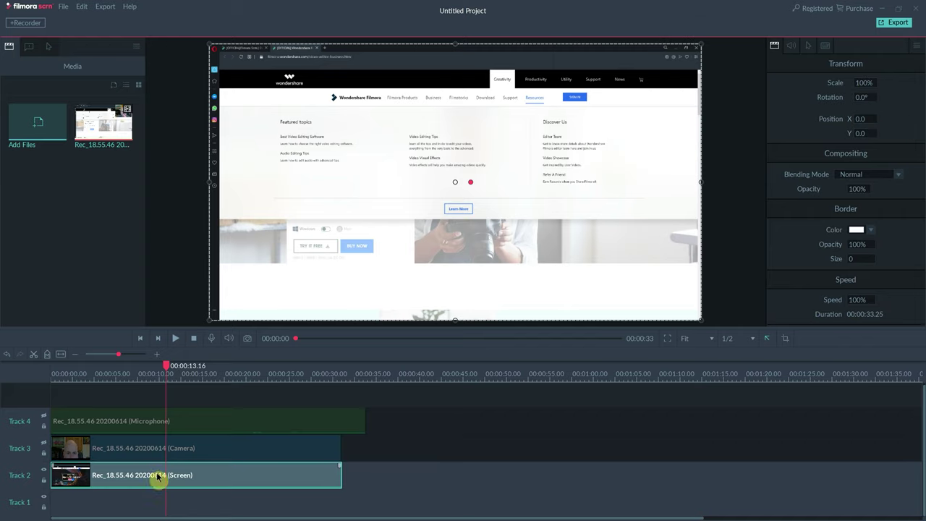
# Play the screen clip and pause it at about 00:00:29.12
pyautogui.click(177, 341)
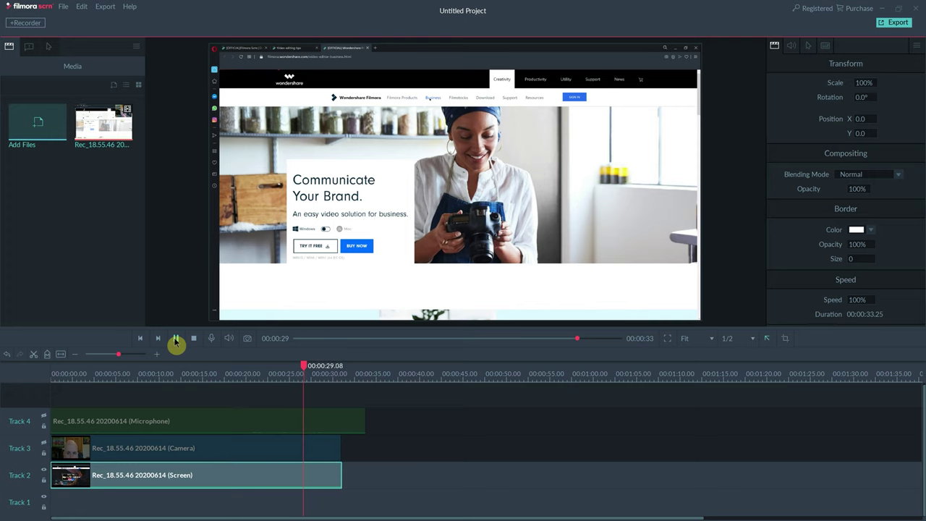
pyautogui.click(176, 340)
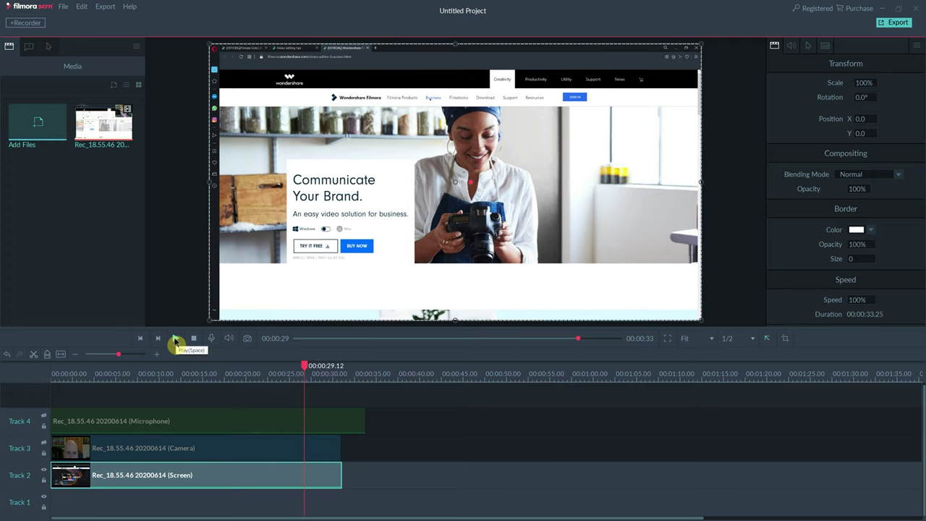
# Add the Cursor Highlight effect to the Screen clip, keeping its cyan highlight colour
pyautogui.click(50, 49)
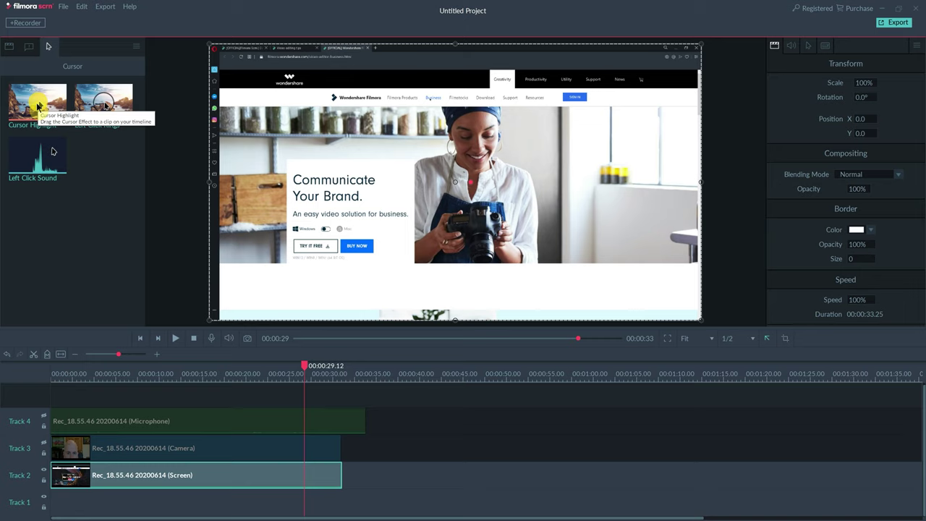
pyautogui.moveTo(37, 107); pyautogui.dragTo(162, 482)
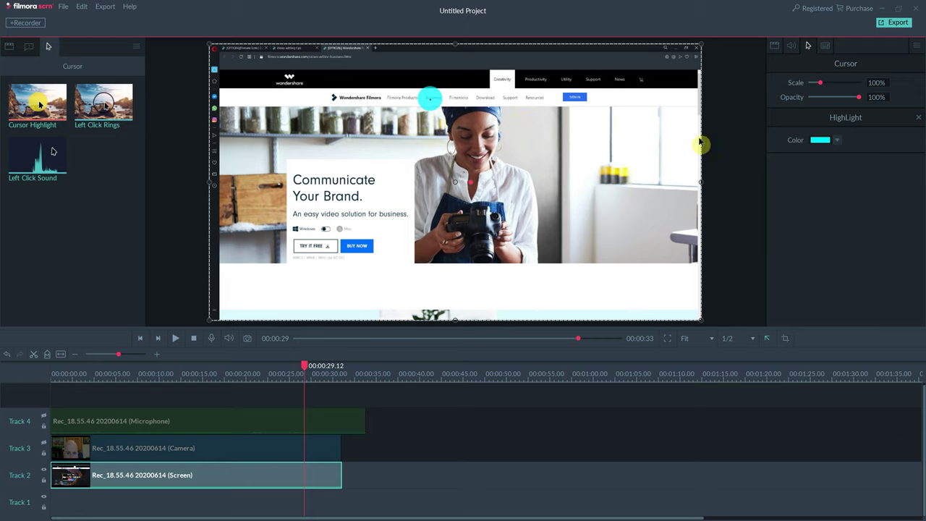
pyautogui.click(837, 142)
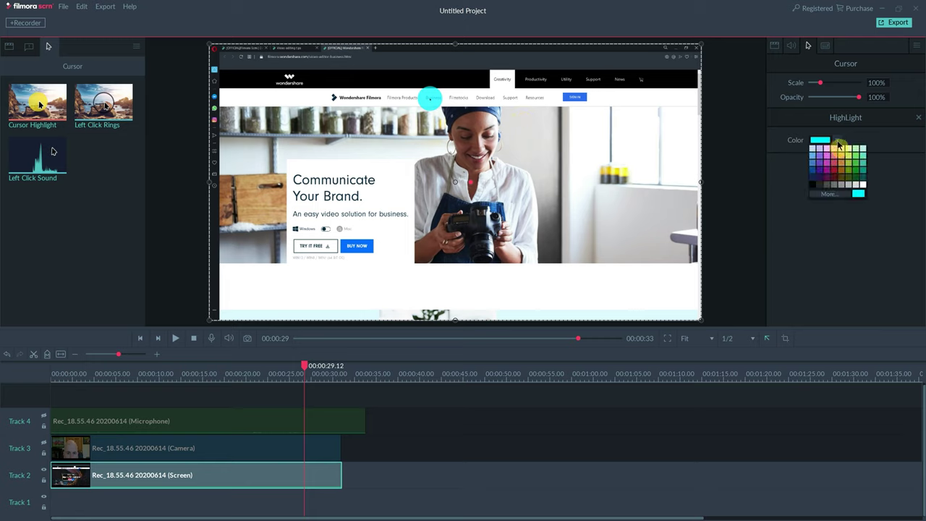
pyautogui.click(838, 145)
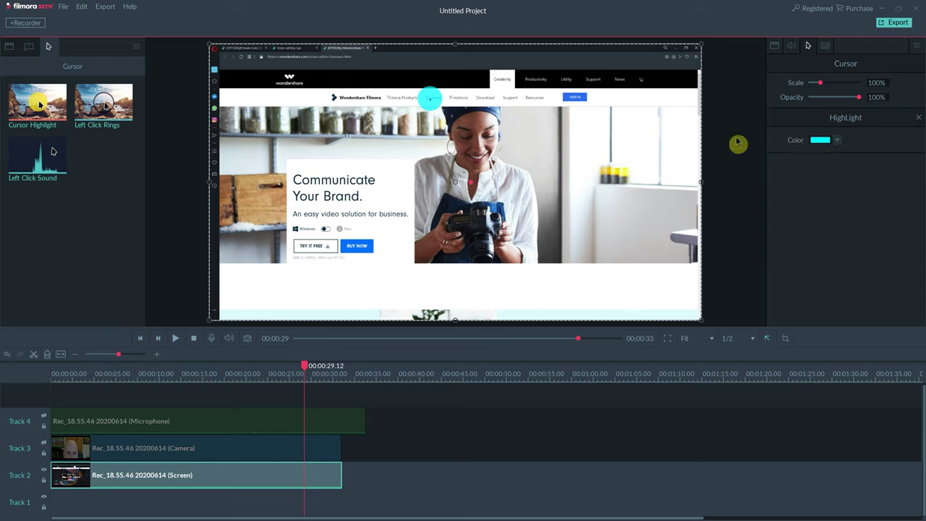
# Remove the cursor highlight, then add cyan Left Click Rings and a Left Click Sound at volume 100
pyautogui.click(918, 118)
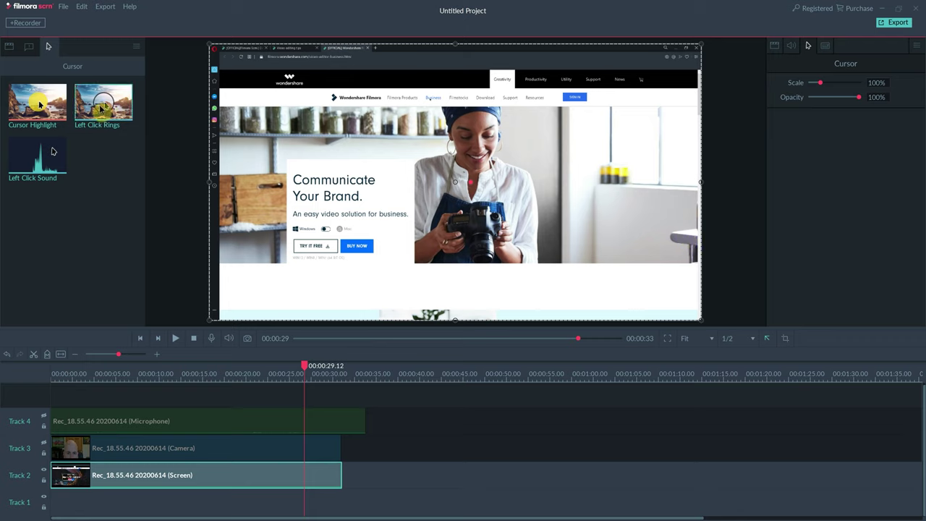
pyautogui.moveTo(101, 146); pyautogui.dragTo(172, 481)
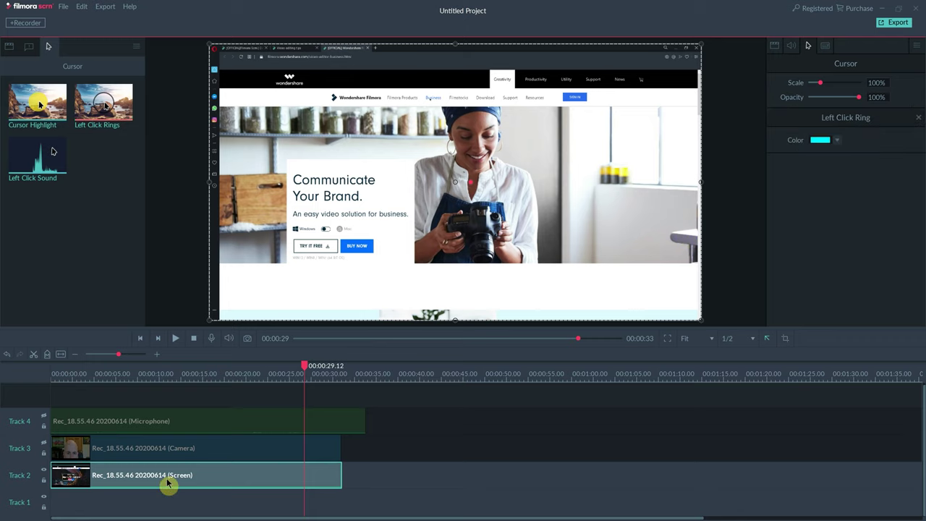
pyautogui.moveTo(38, 169); pyautogui.dragTo(139, 474)
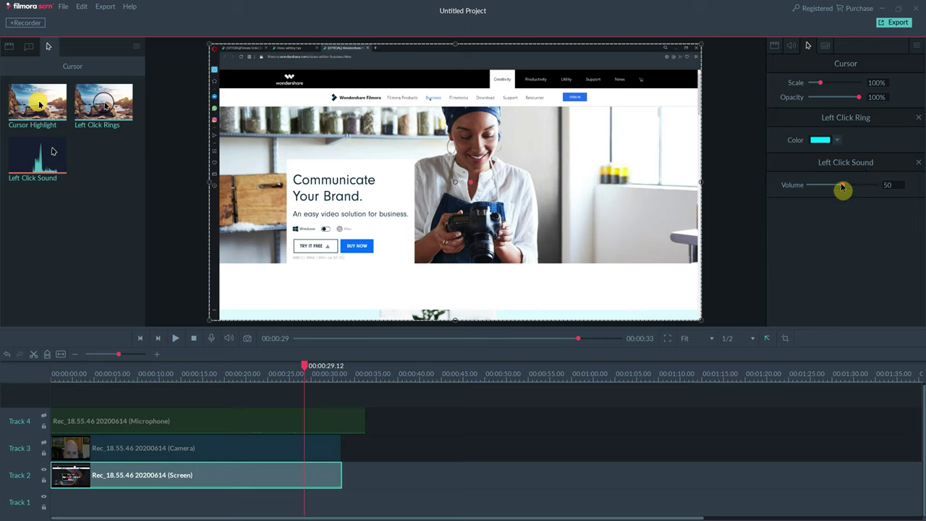
pyautogui.moveTo(848, 189); pyautogui.dragTo(884, 190)
pyautogui.click(839, 142)
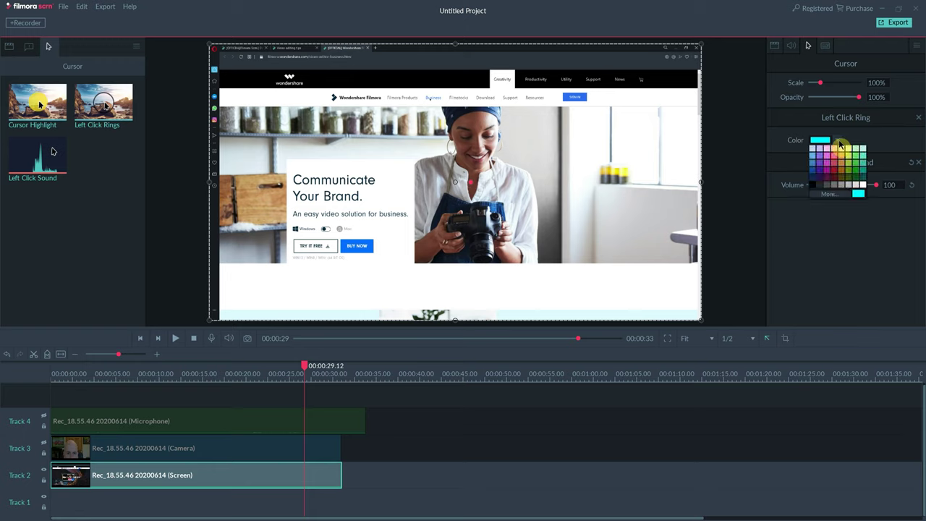
pyautogui.click(862, 142)
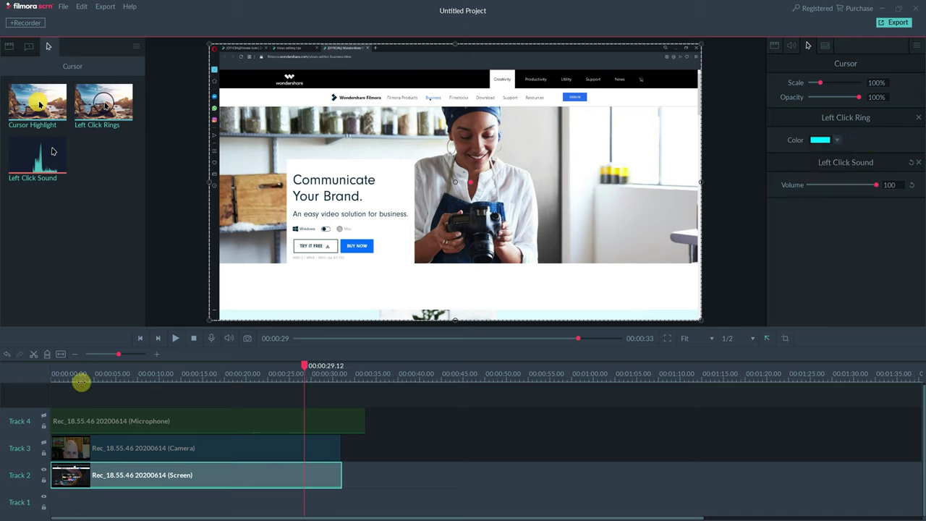
# Replay the clip from near the start to preview the click effects
pyautogui.click(84, 375)
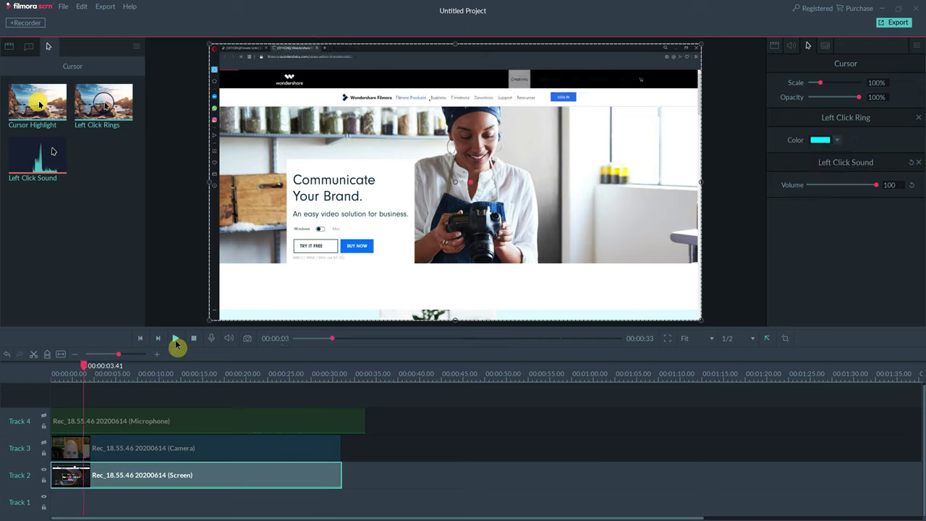
pyautogui.click(176, 338)
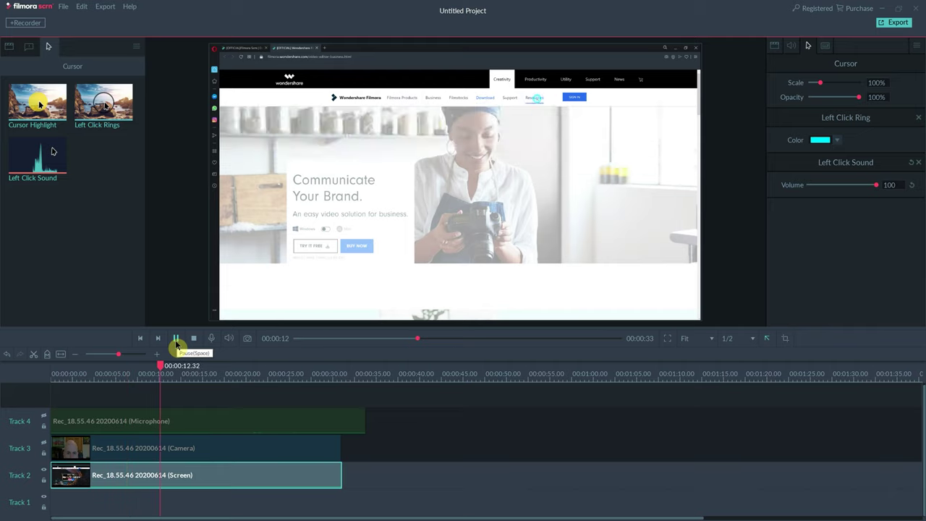
pyautogui.click(176, 339)
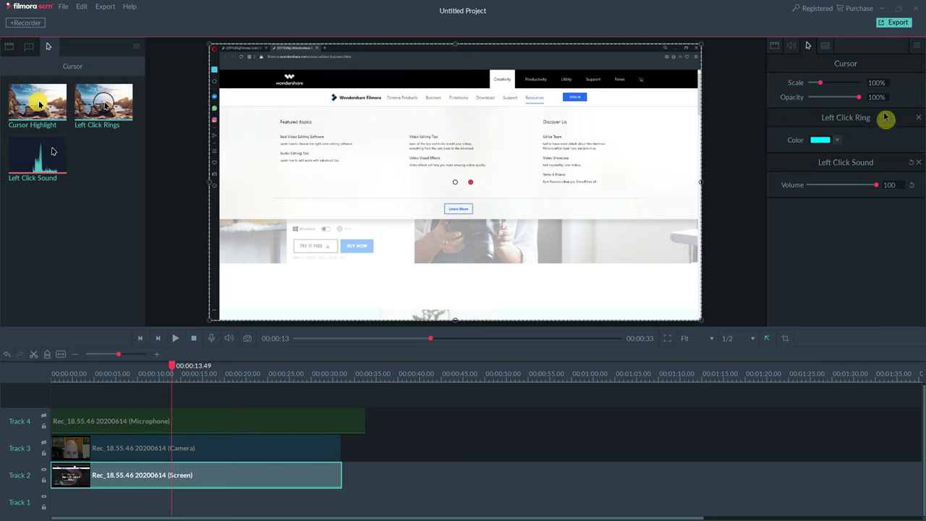
# Set the cursor Scale on the Screen clip to 400%
pyautogui.doubleClick(877, 83)
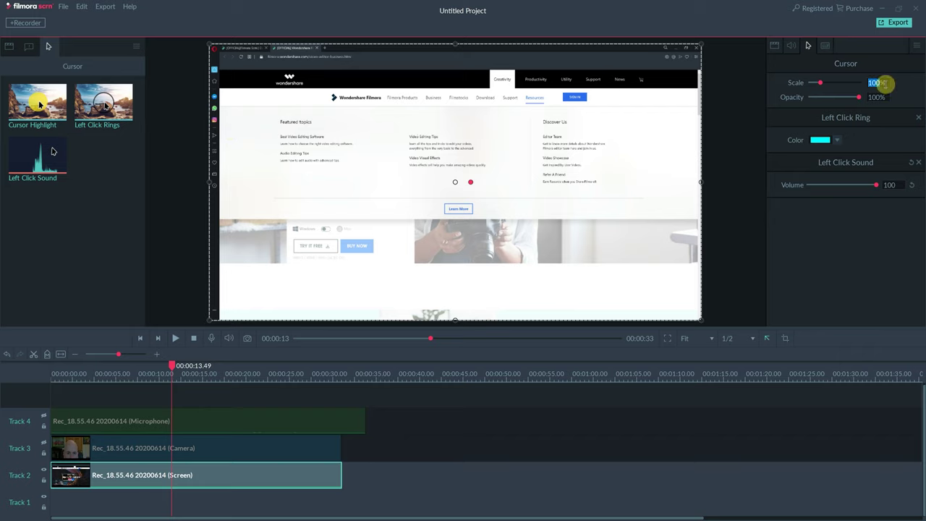
pyautogui.write('400')
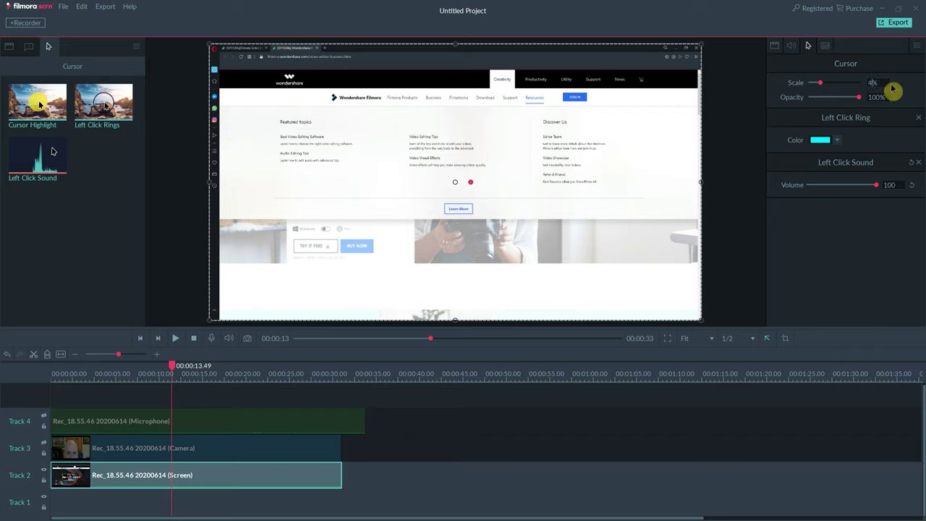
pyautogui.press('Return')
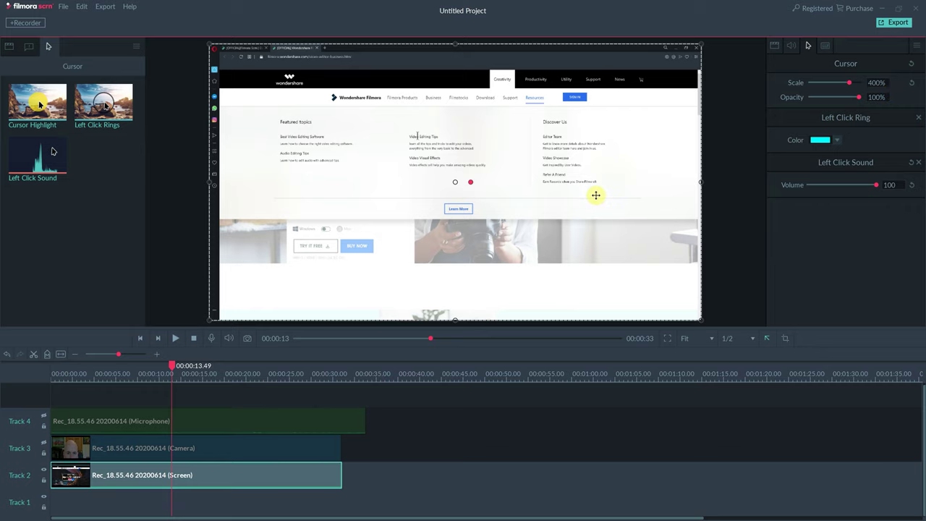
# Play the clip with the 400% cursor, then stop playback back at 00:00:00
pyautogui.click(176, 339)
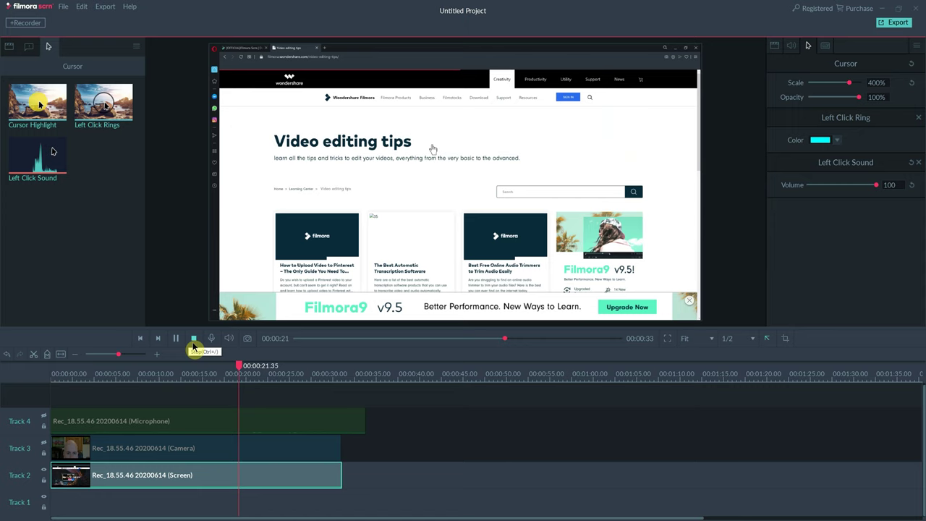
pyautogui.click(193, 338)
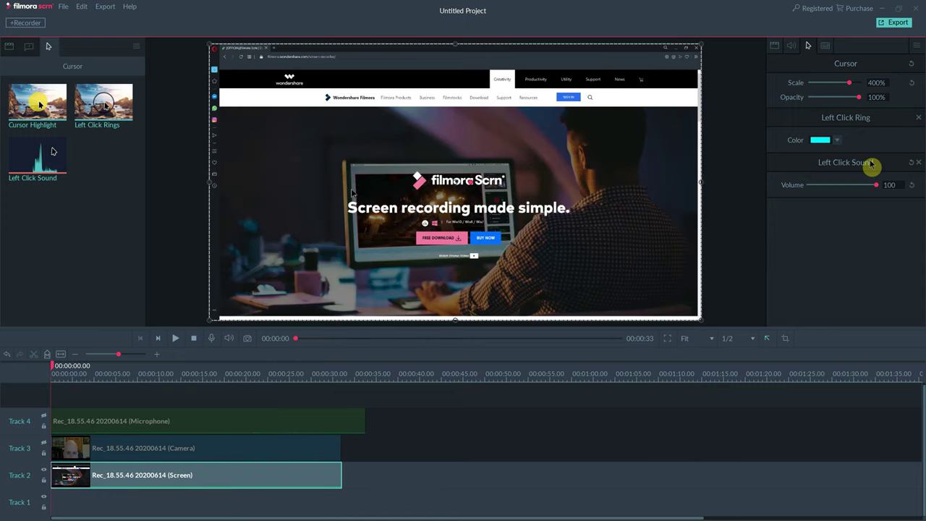
# Jump to about 3 seconds and drag the cursor Scale slider down to 322%
pyautogui.scroll(3, 61, 365)
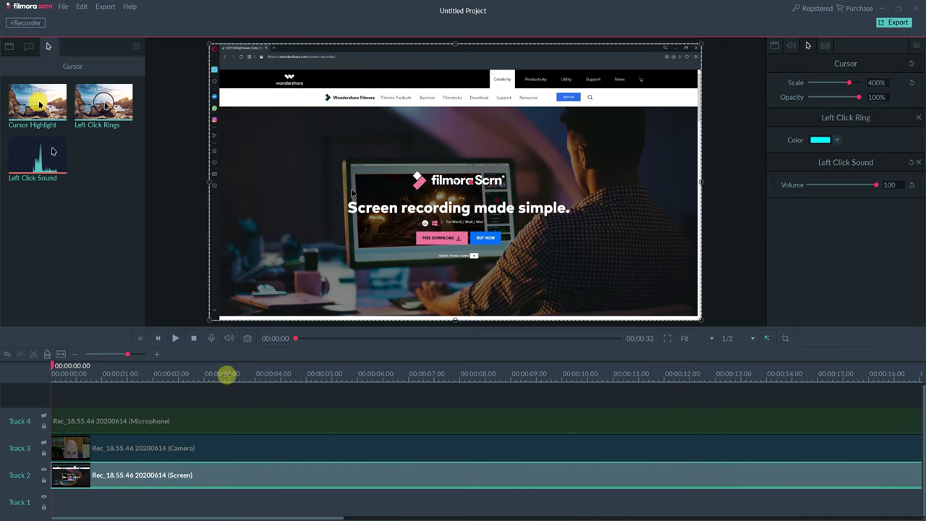
pyautogui.click(227, 373)
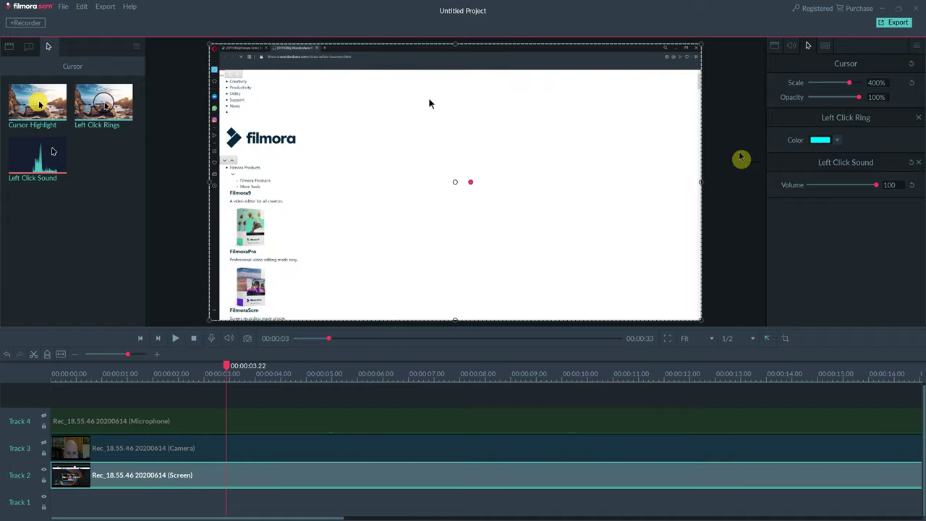
pyautogui.moveTo(852, 86); pyautogui.dragTo(874, 82)
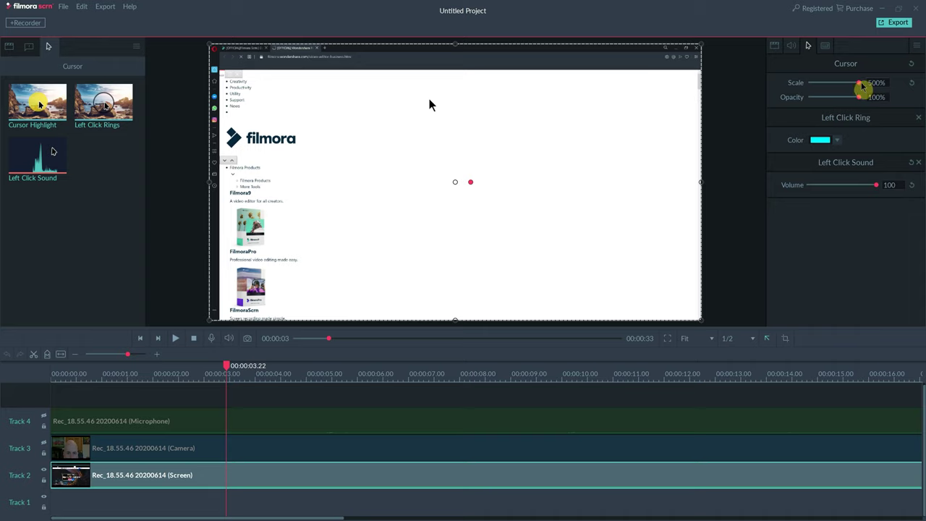
pyautogui.moveTo(816, 83); pyautogui.dragTo(839, 84)
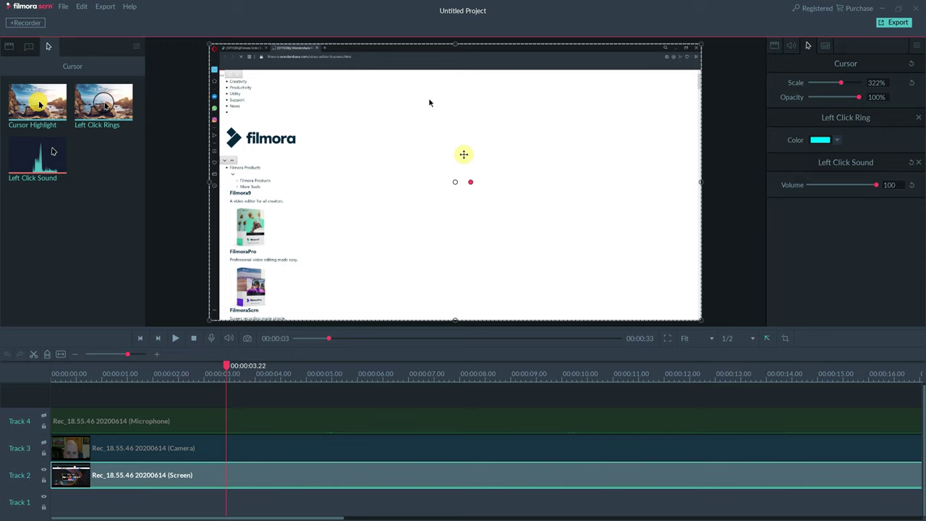
# Search Windows for 'mouse color' and open the 'Change mouse pointer color' setting
pyautogui.write('mouse')
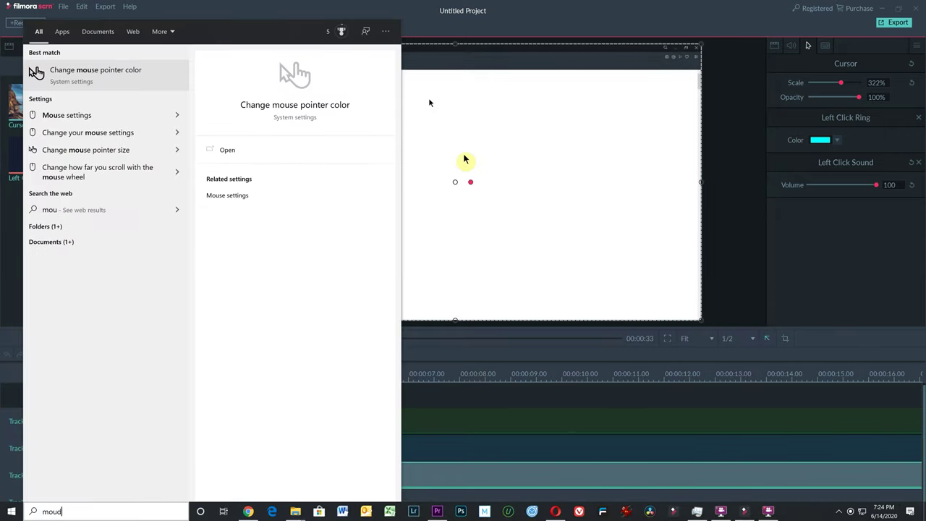
pyautogui.press('BackSpace')
pyautogui.press('BackSpace')
pyautogui.write('se')
pyautogui.press('BackSpace')
pyautogui.press('BackSpace')
pyautogui.press('BackSpace')
pyautogui.write('se color')
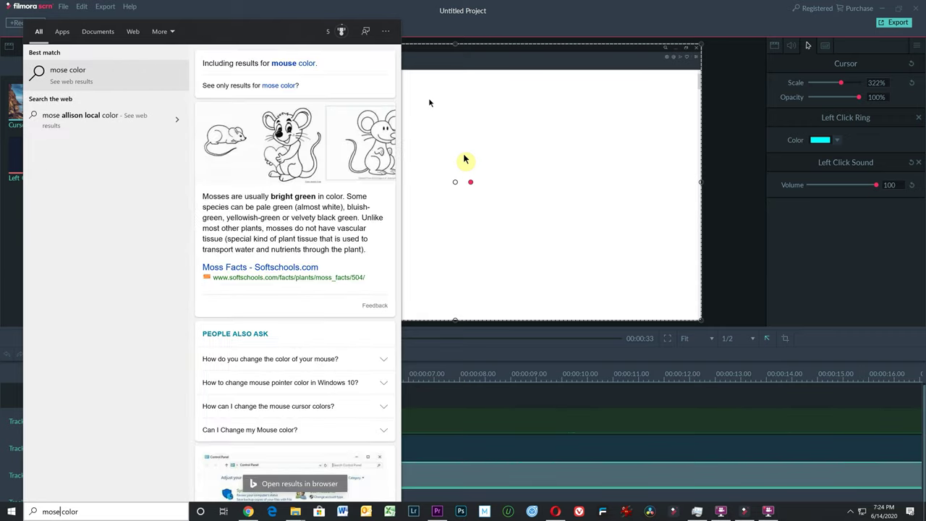
pyautogui.press('Left')
pyautogui.press('Left')
pyautogui.press('Left')
pyautogui.press('Left')
pyautogui.press('Left')
pyautogui.press('Left')
pyautogui.press('Left')
pyautogui.press('Left')
pyautogui.write('u')
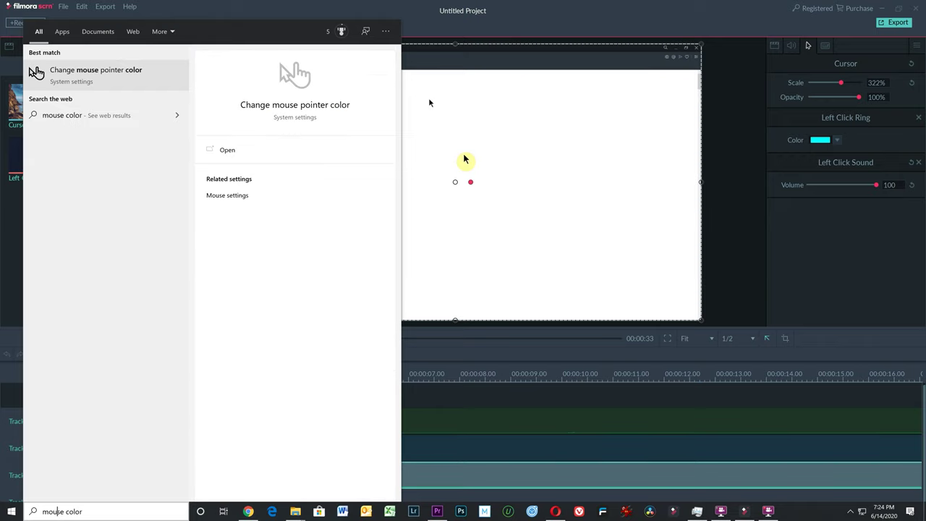
pyautogui.click(105, 74)
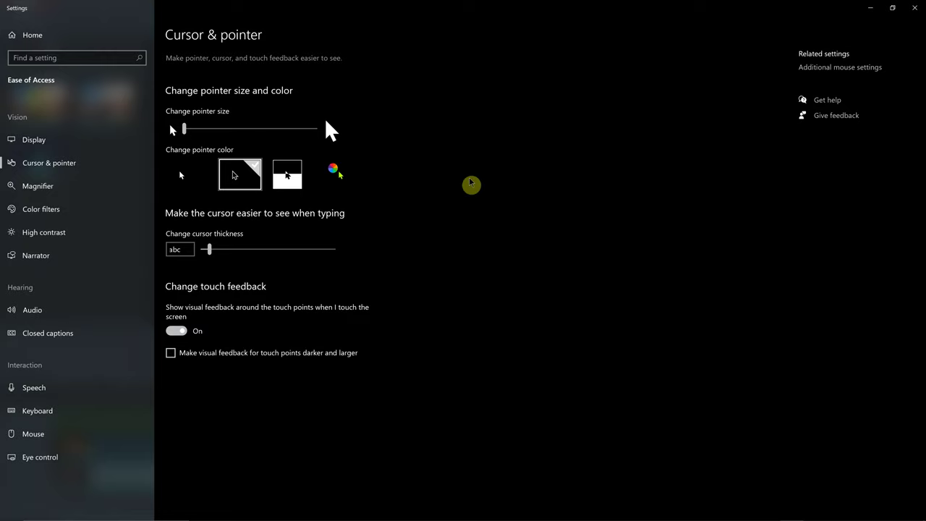
# Try the inverted pointer colour, revert to black, and close Settings
pyautogui.click(283, 181)
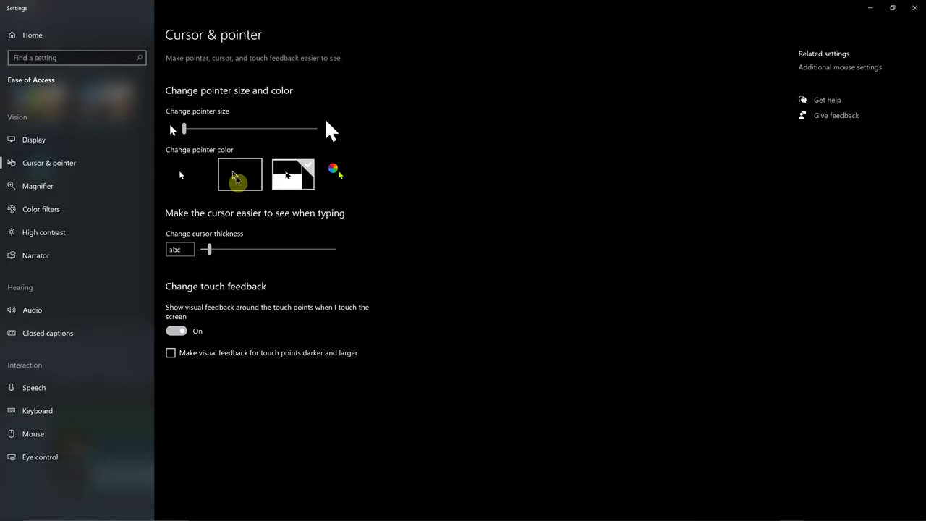
pyautogui.click(236, 177)
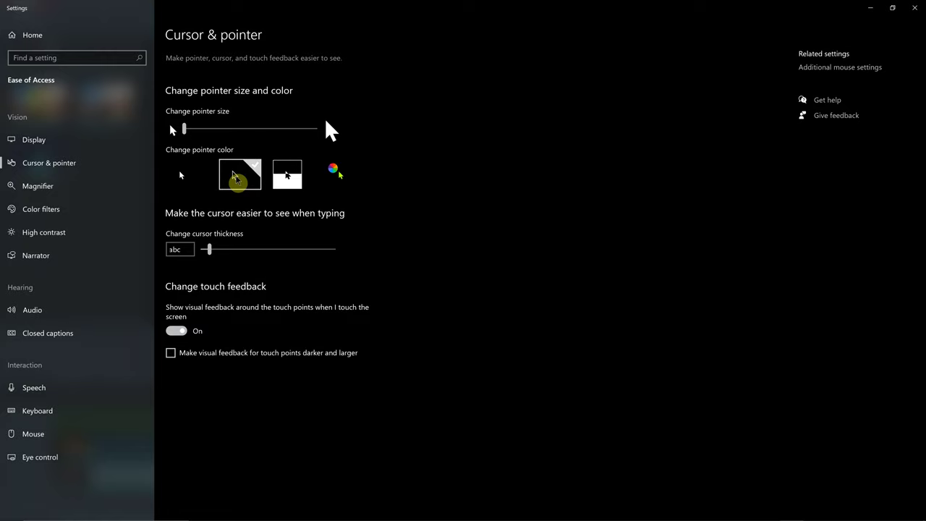
pyautogui.click(911, 9)
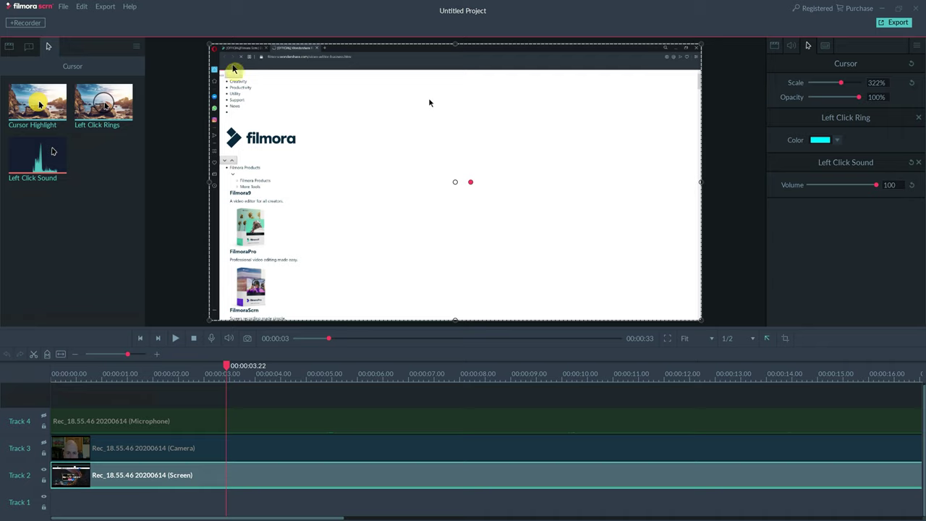
# Select Left Click Rings, then drop Cursor Highlight onto the Track 2 screen clip
pyautogui.click(108, 108)
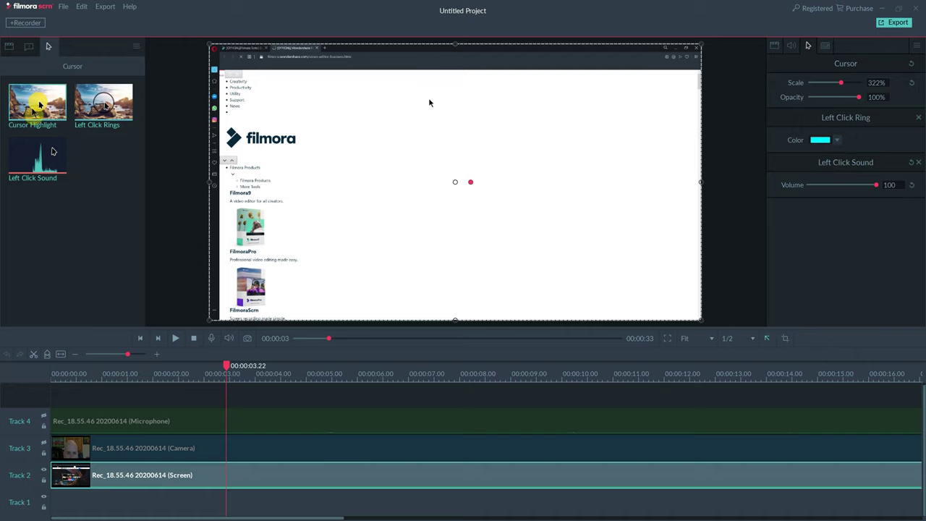
pyautogui.moveTo(39, 102); pyautogui.dragTo(210, 473)
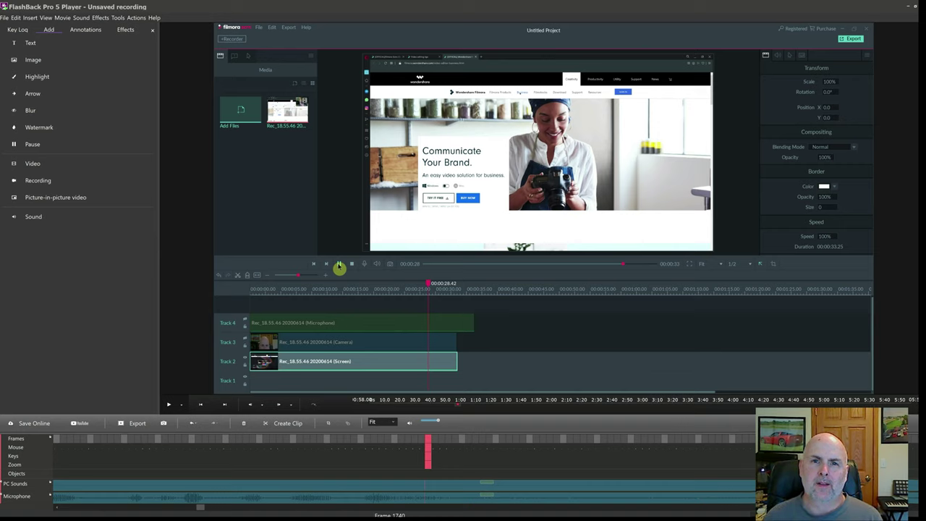
# Change the Highlight Cursor effect's size of highlight to 200 pixels and confirm
pyautogui.click(118, 18)
pyautogui.moveTo(101, 18)
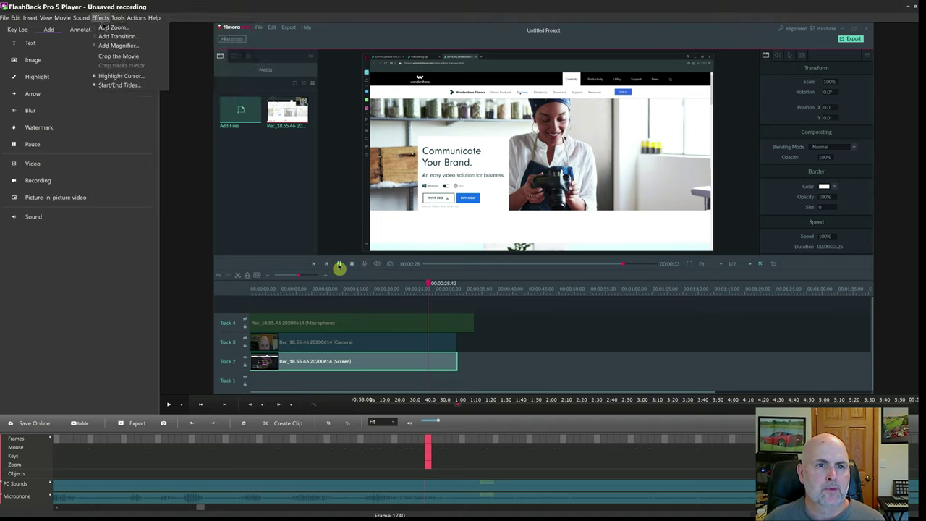
pyautogui.click(122, 76)
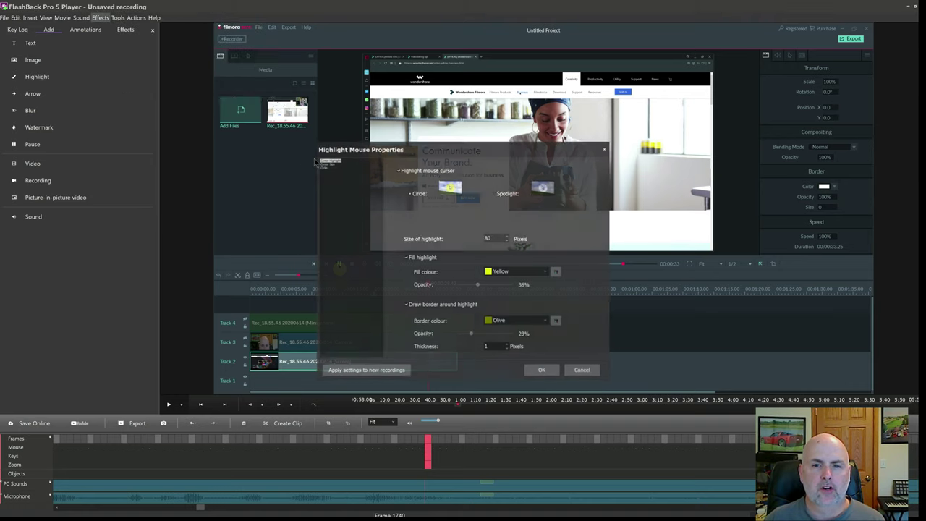
pyautogui.doubleClick(498, 239)
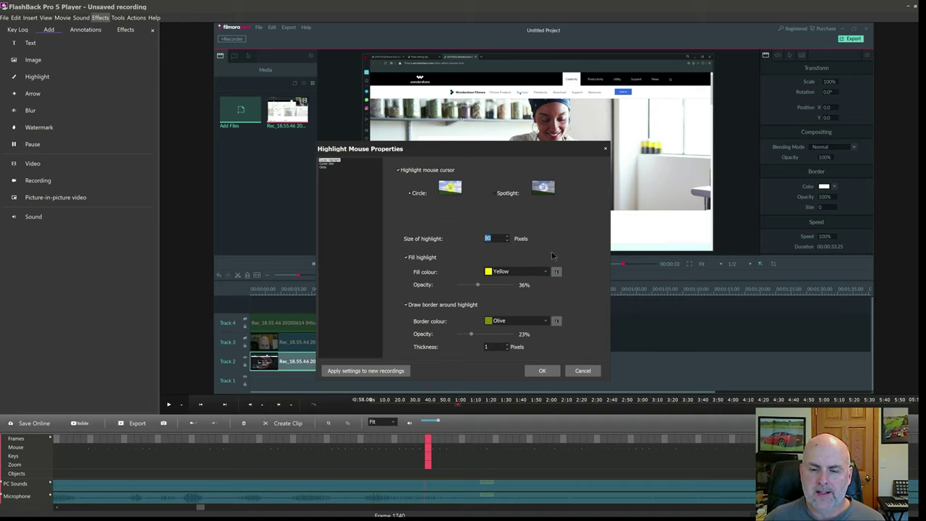
pyautogui.write('200')
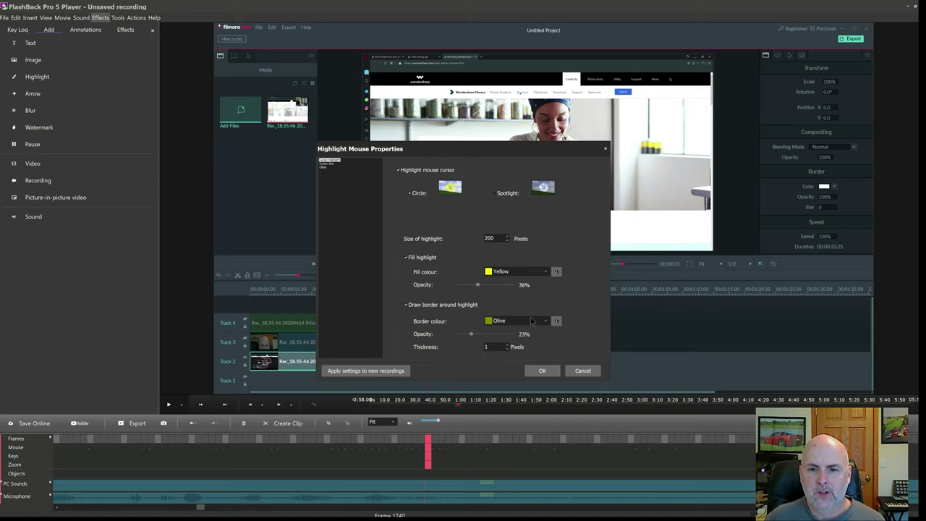
pyautogui.click(543, 371)
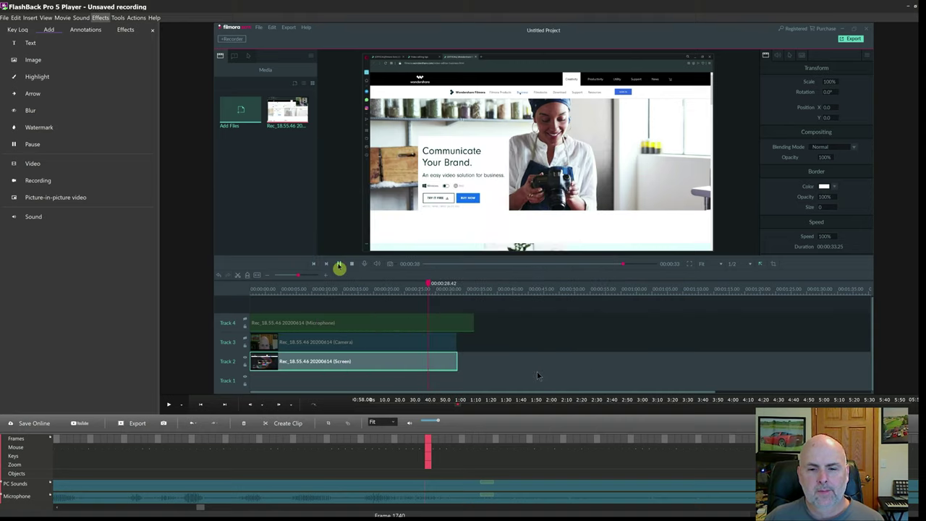